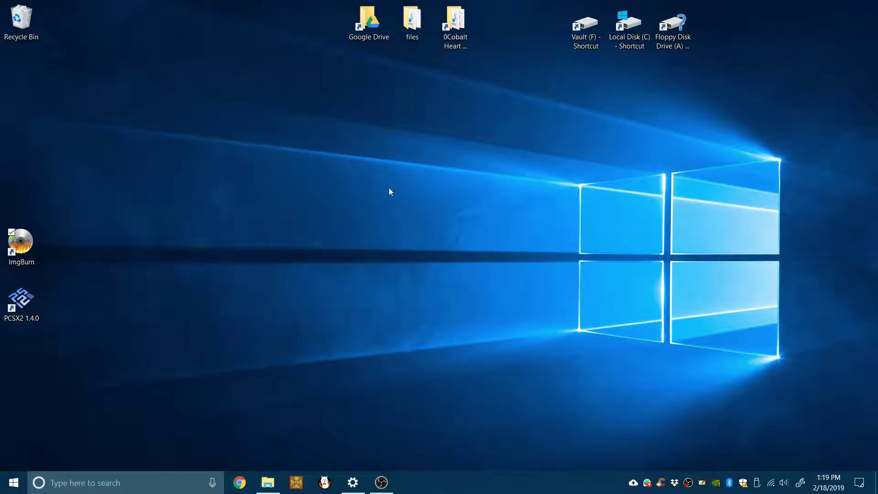
Open ImgBurn and choose to create an image file from a disc.
left_click(18, 238)
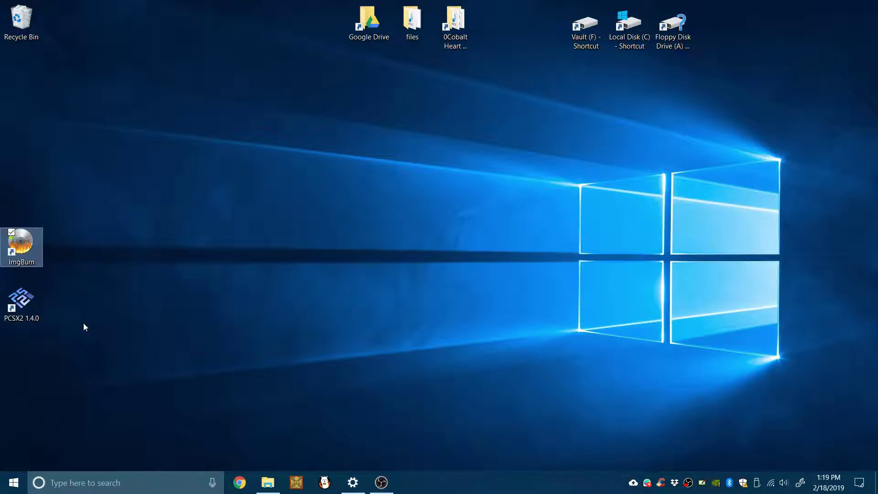
double_click(27, 242)
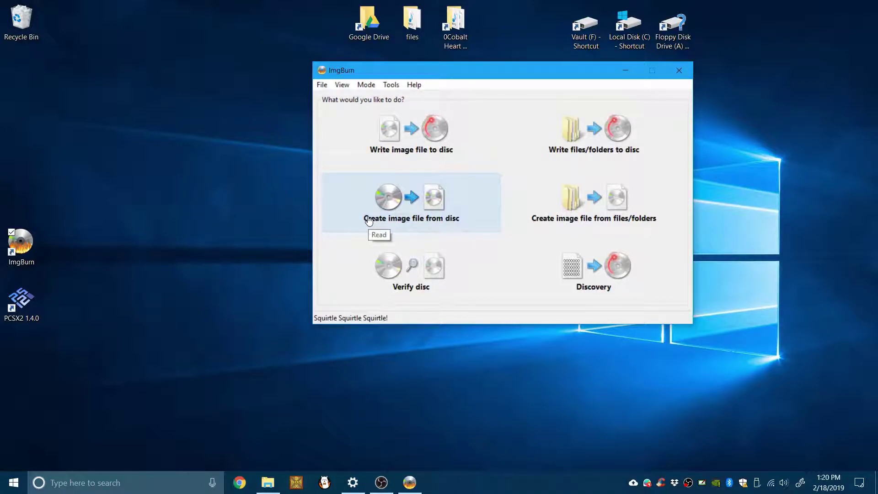
left_click(368, 220)
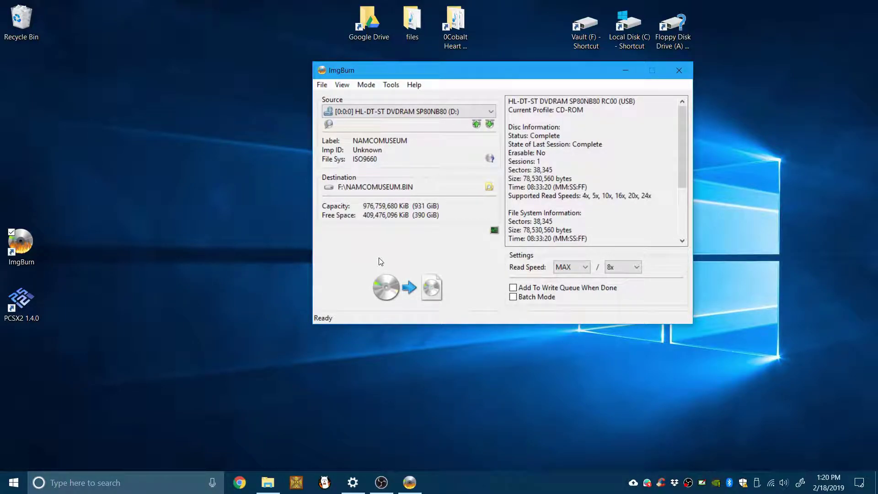
Set the image destination to the Desktop as NAMCOMUSEUM, using the IMG file type.
left_click(489, 188)
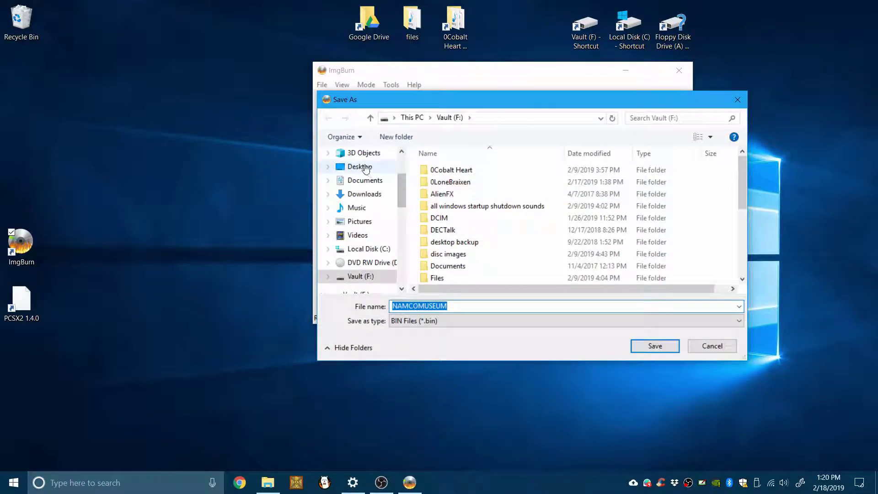
left_click(367, 167)
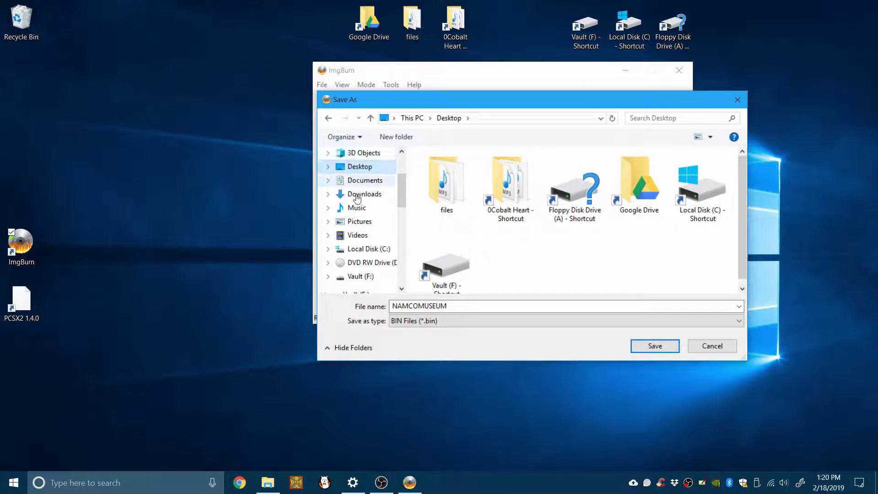
left_click(435, 321)
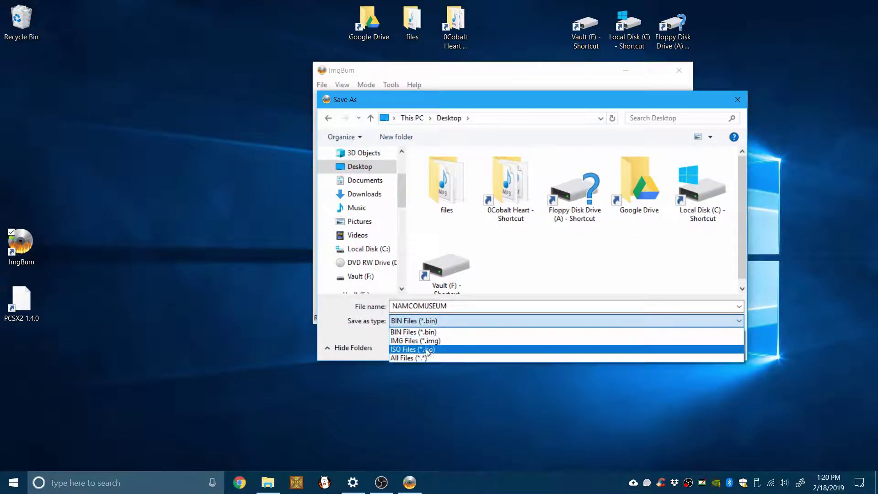
left_click(440, 341)
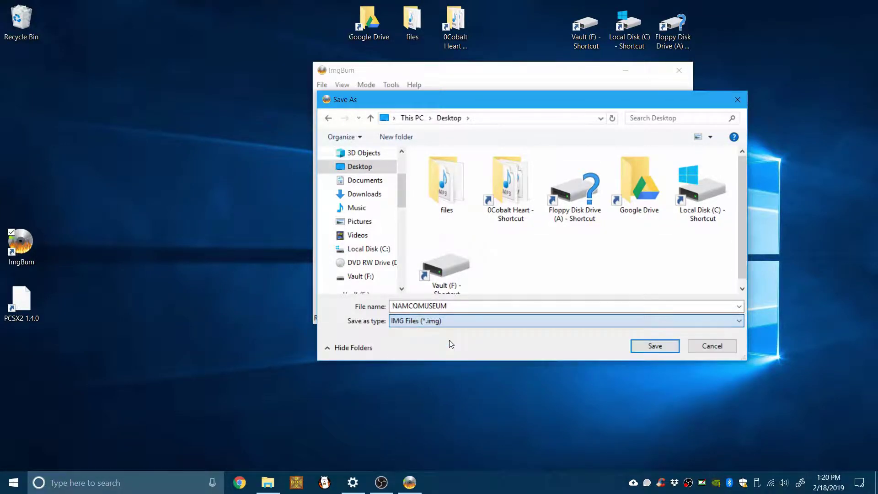
left_click(646, 344)
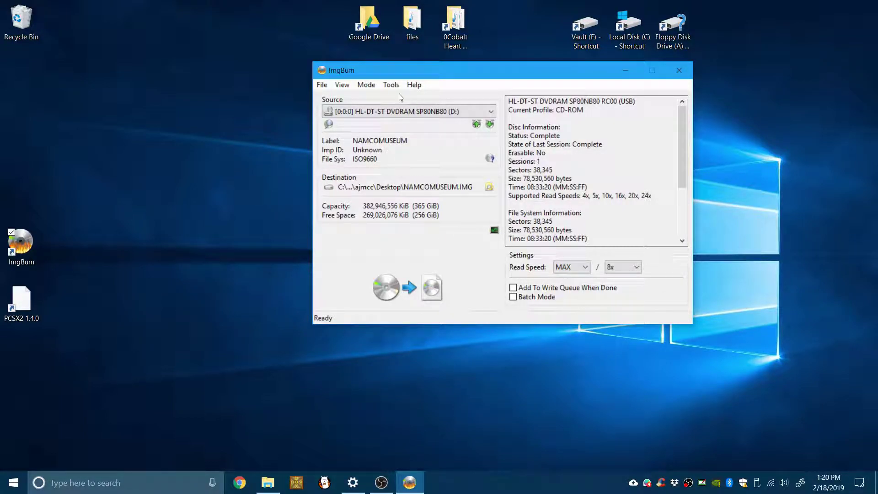
Read the disc into the image file, acknowledge completion and close ImgBurn.
left_click(395, 299)
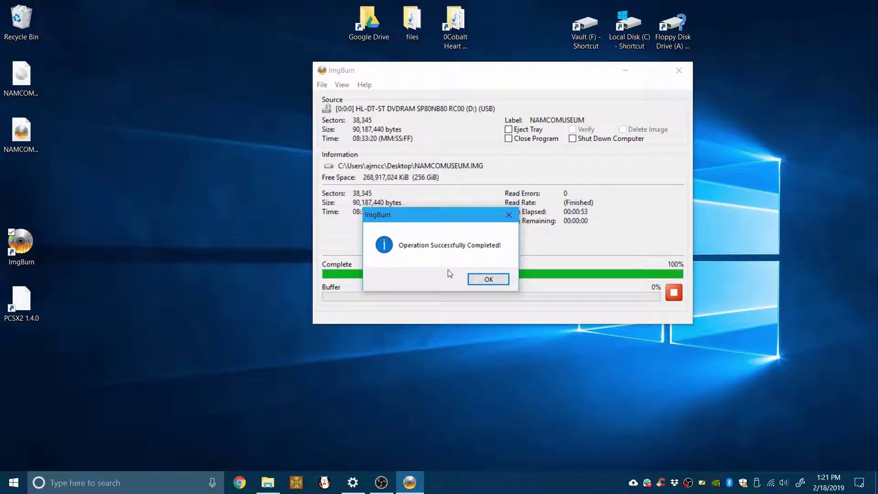
left_click(488, 280)
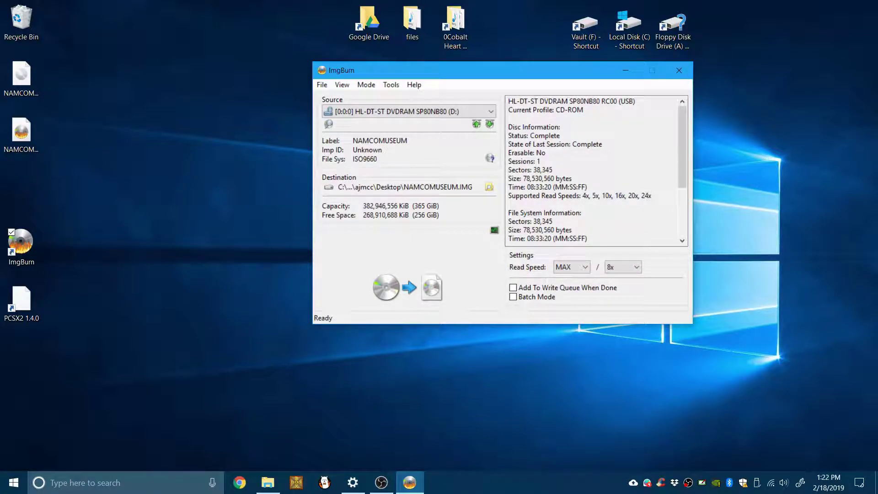
left_click(678, 72)
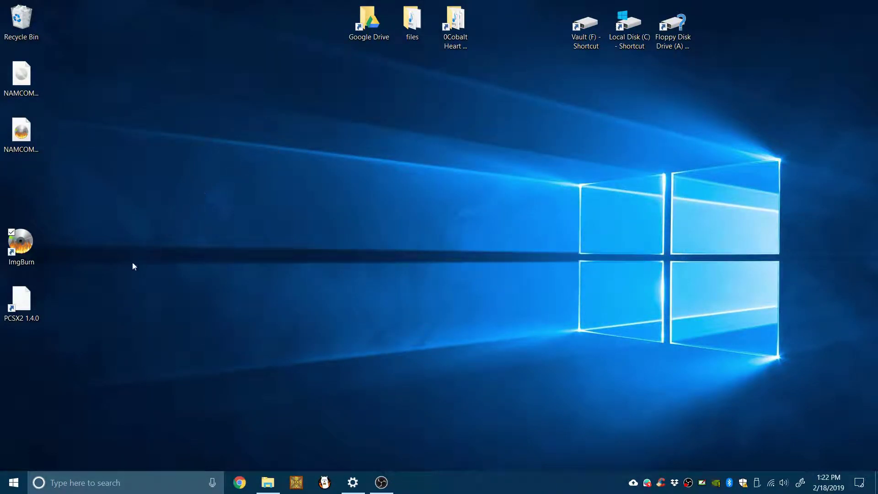
Launch the PCSX2 1.4.0 emulator and move its window away from the desktop shortcuts.
left_click(24, 304)
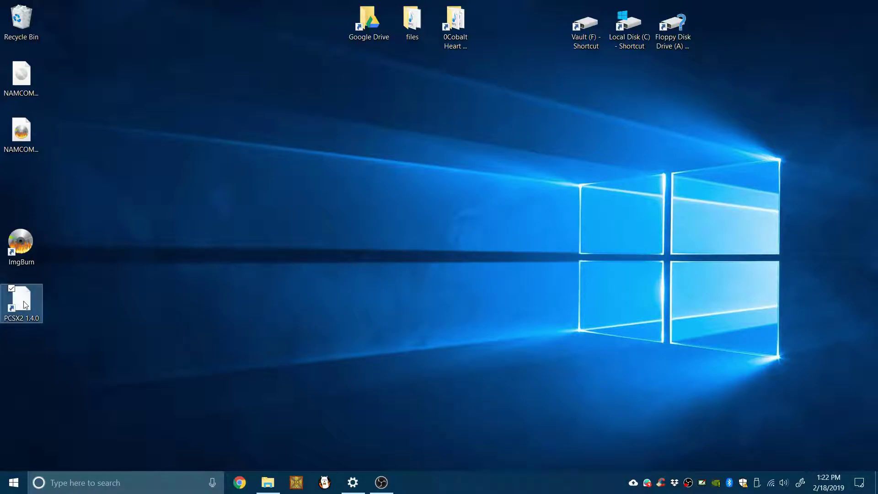
double_click(25, 305)
left_click_drag(40, 36, 243, 116)
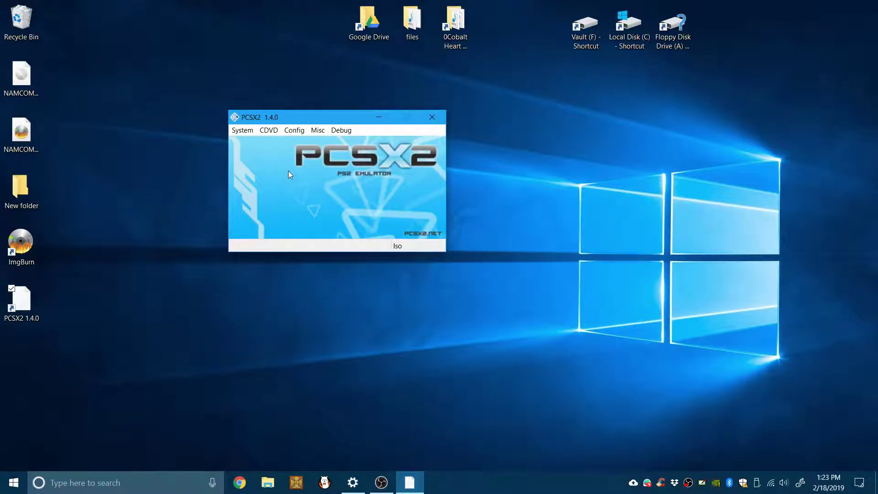
Choose NVIDIA GeForce GPU as the adapter in the GSdx video plugin settings and accept the settings.
left_click(243, 131)
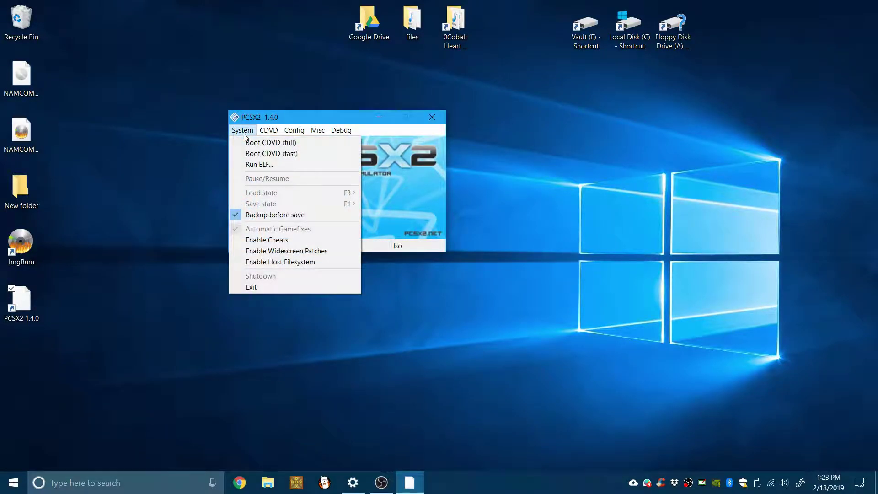
mouse_move(294, 130)
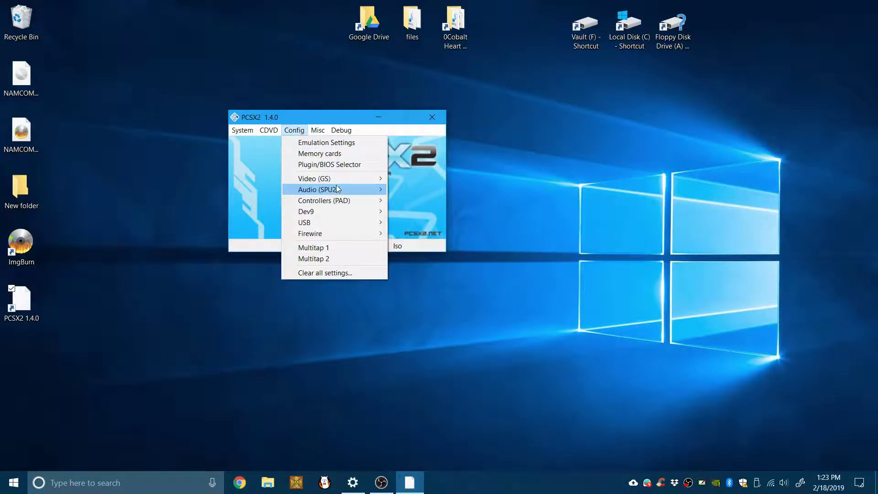
mouse_move(340, 183)
left_click(453, 217)
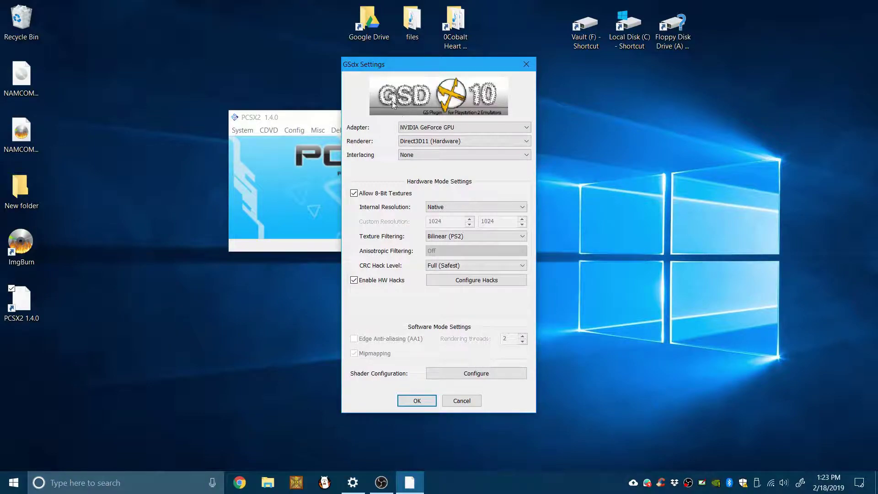
left_click_drag(369, 64, 522, 78)
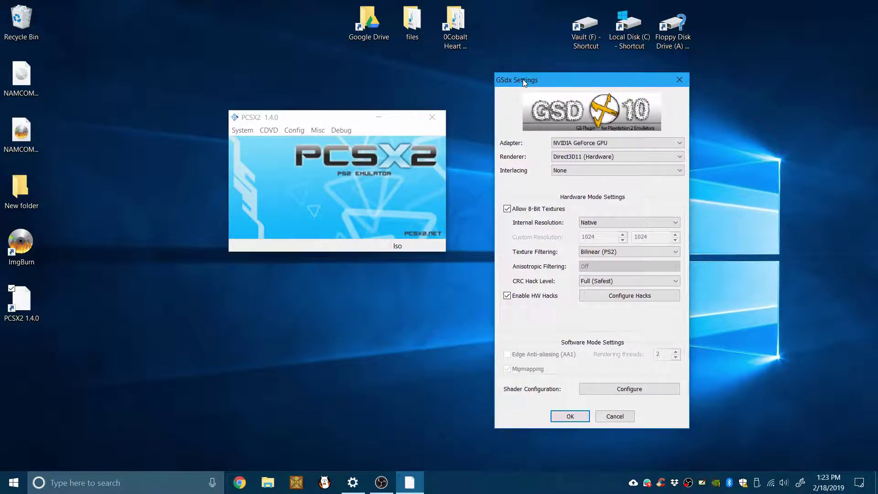
left_click(587, 147)
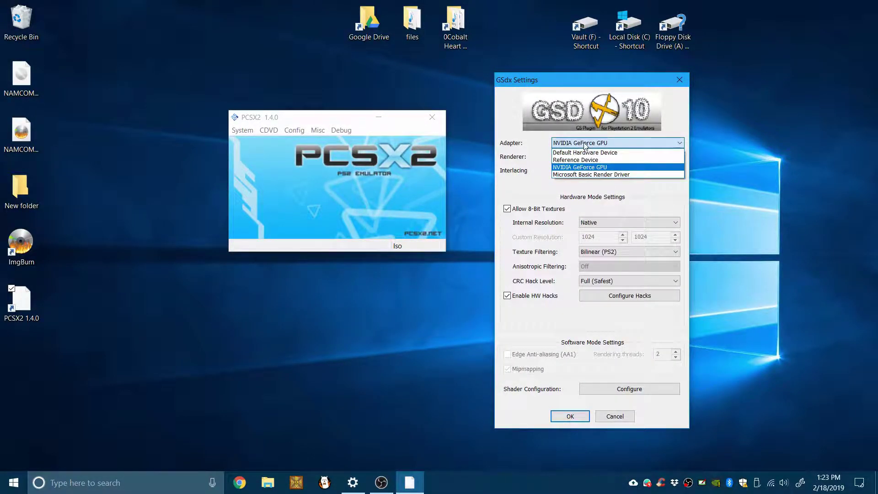
left_click(617, 167)
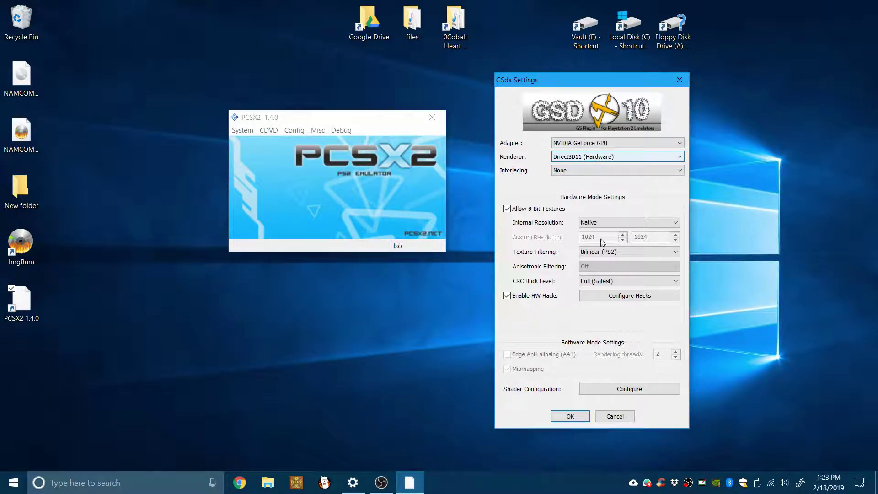
left_click(558, 417)
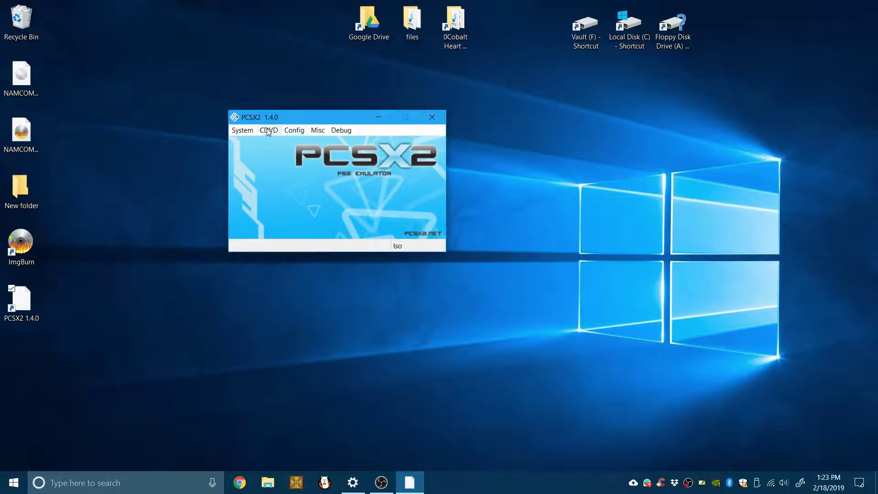
Select NAMCOMUSEUM.IMG on the Desktop as the emulator's disc image and start a full CDVD boot.
left_click(247, 131)
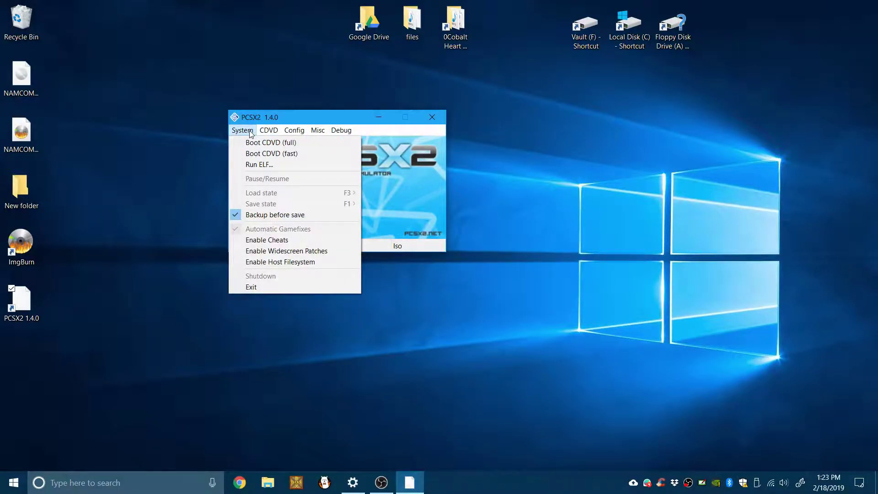
left_click(283, 132)
left_click(269, 131)
mouse_move(276, 143)
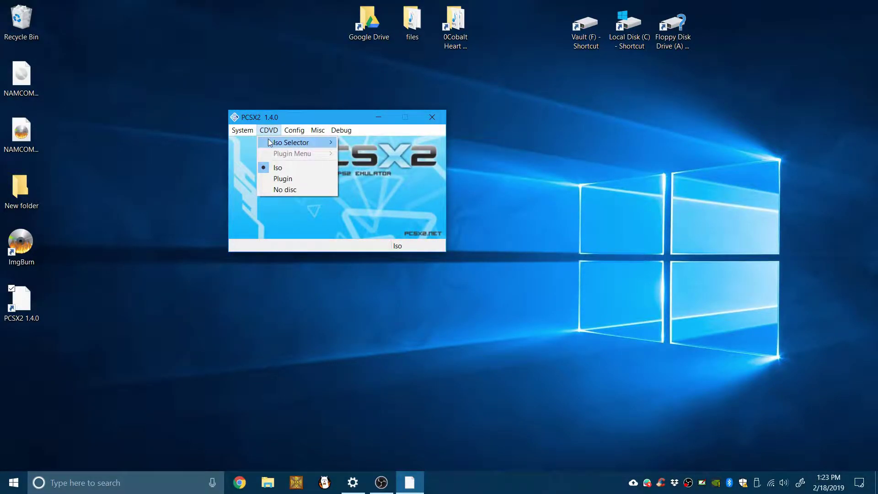
left_click(366, 142)
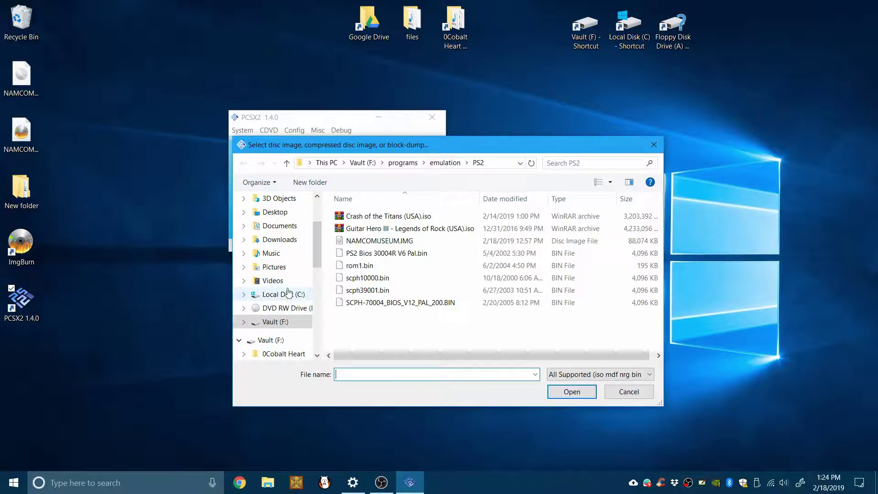
left_click(275, 212)
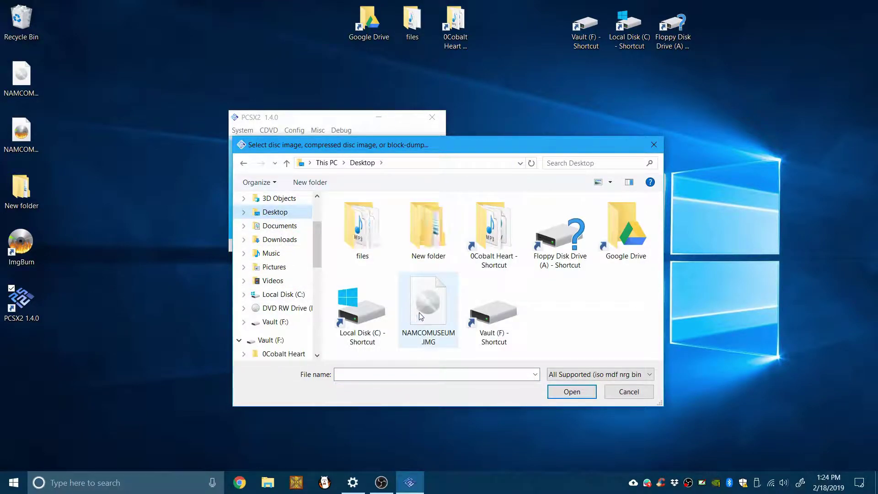
double_click(421, 313)
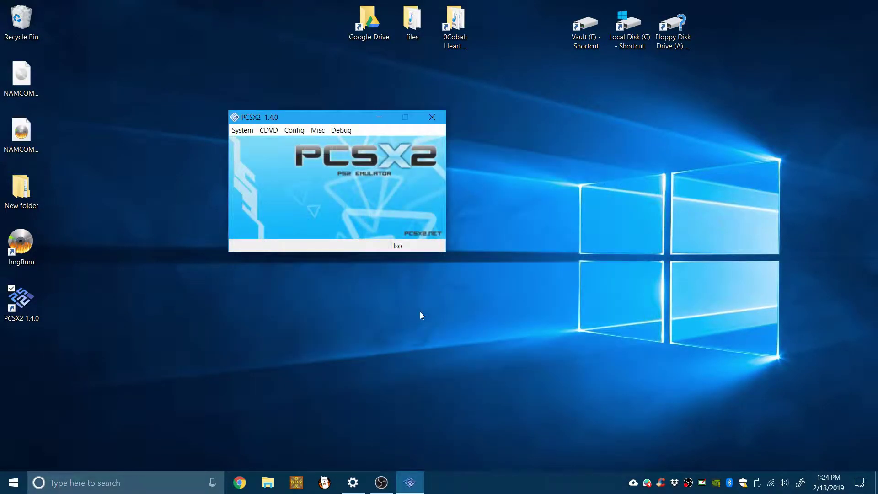
left_click(240, 130)
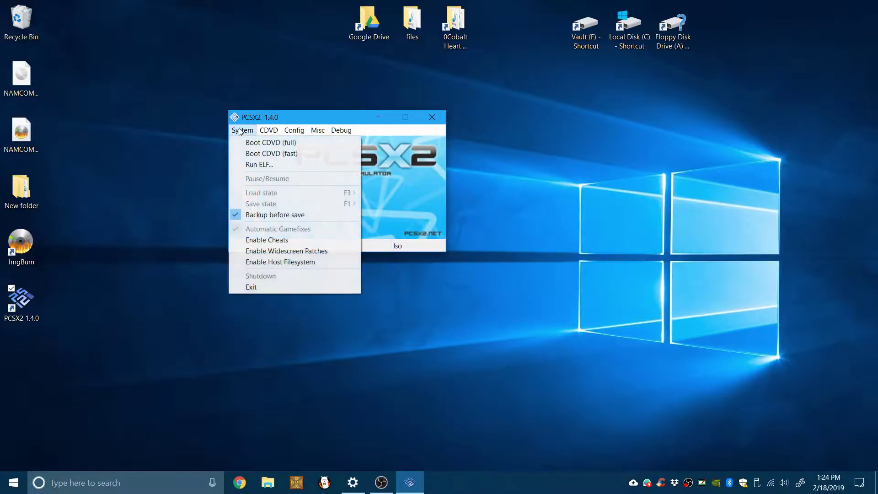
left_click(318, 144)
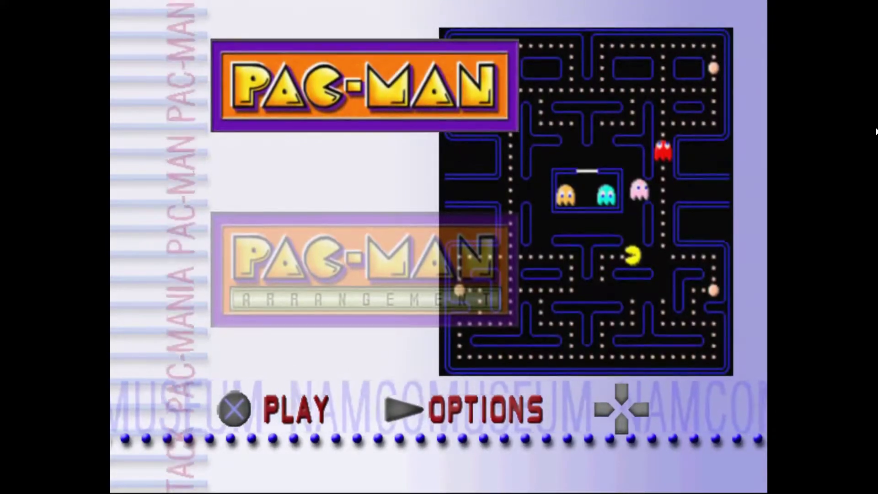
key("Right")
key("Right")
key("Right")
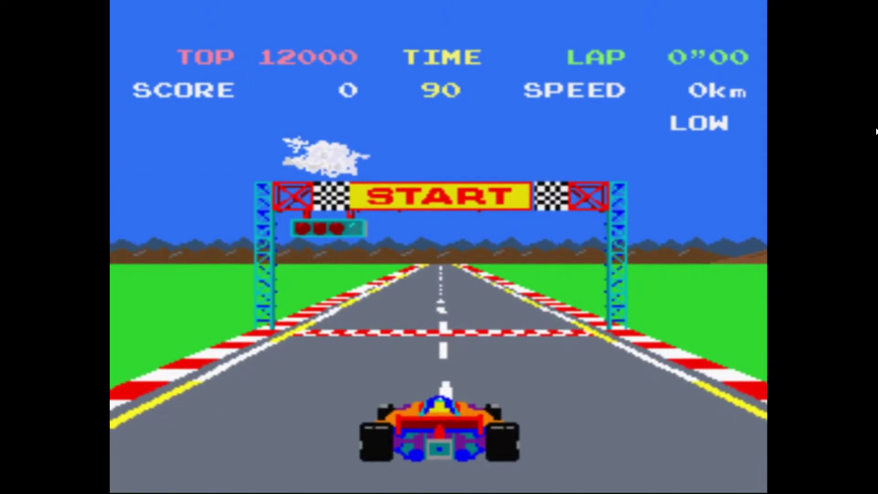
key("Up")
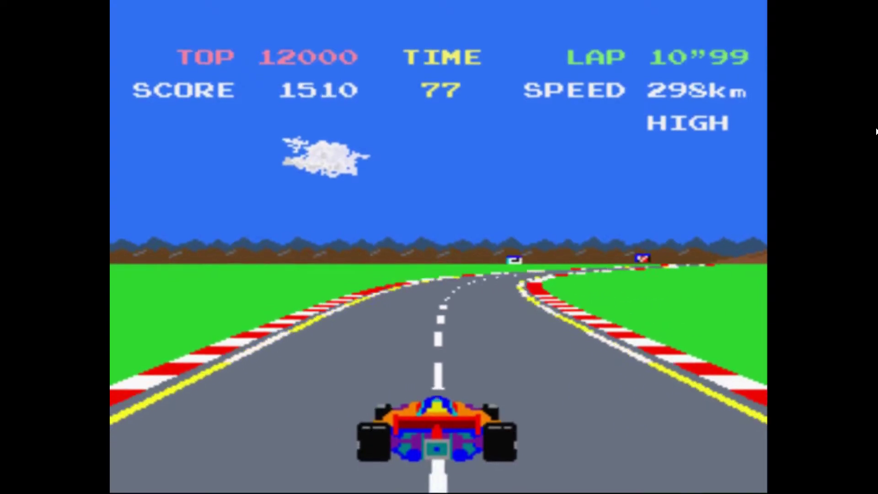
key("Right")
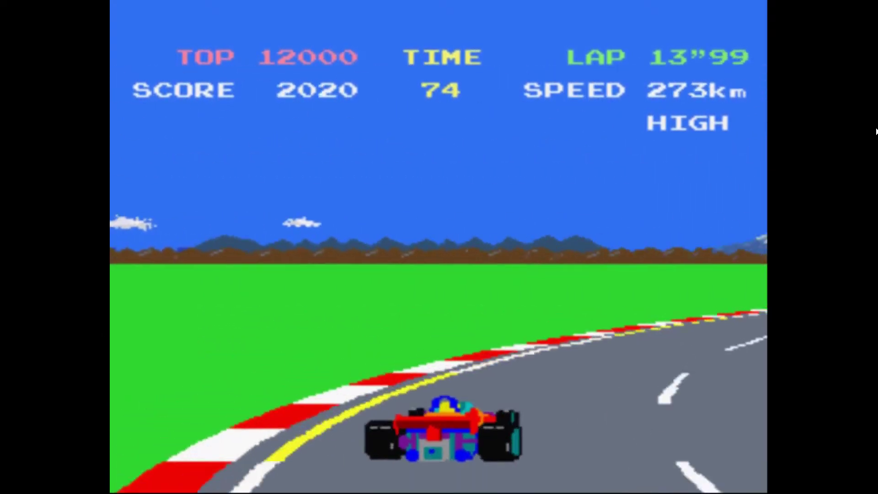
key("Right")
key("Left")
key("Left")
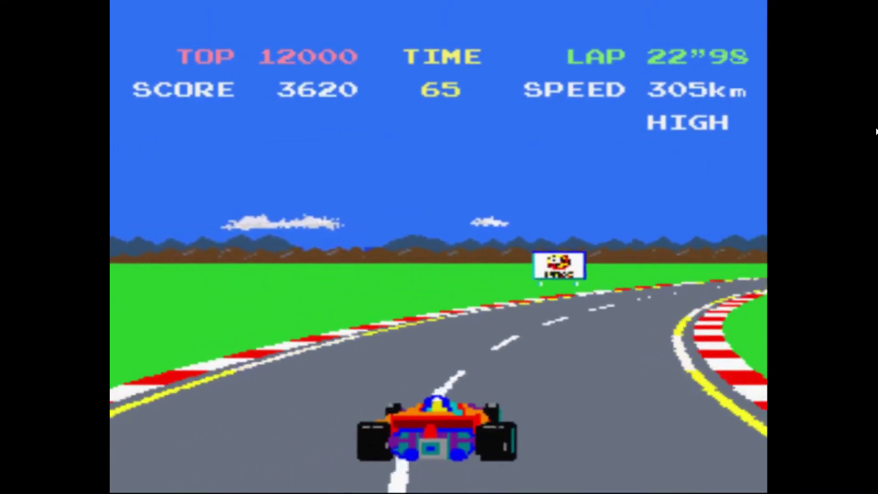
key("Right")
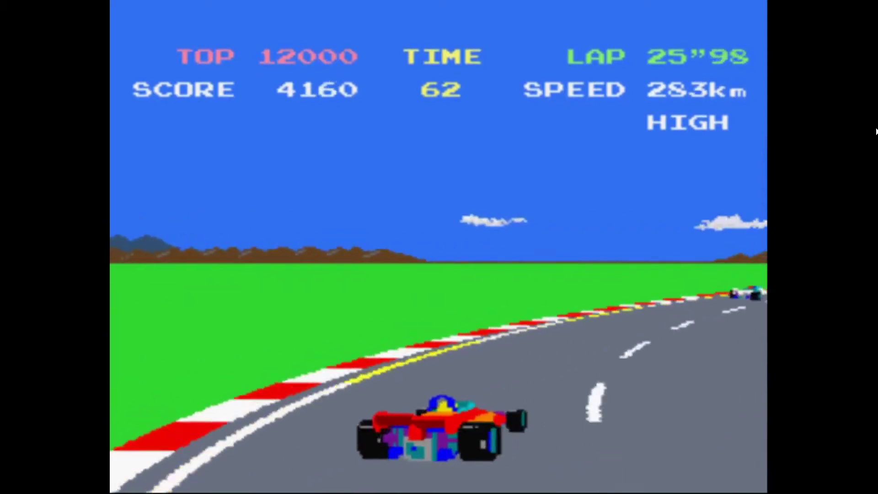
key("Right")
key("Left")
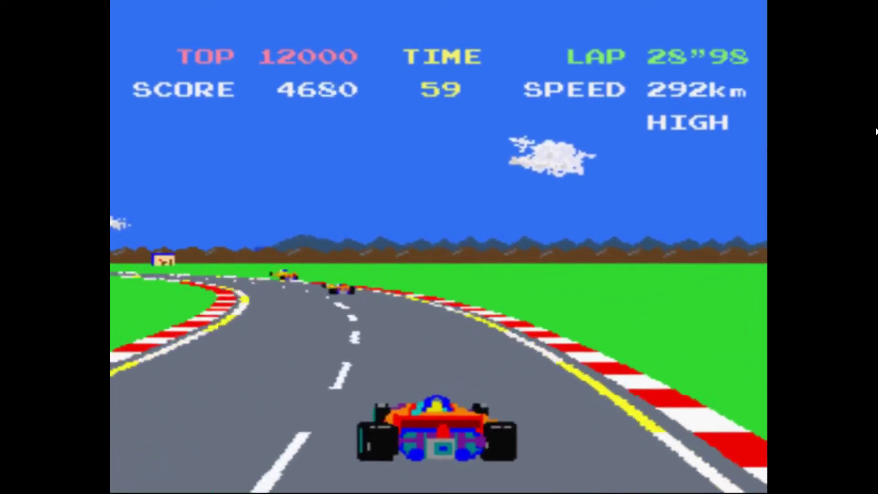
key("Left")
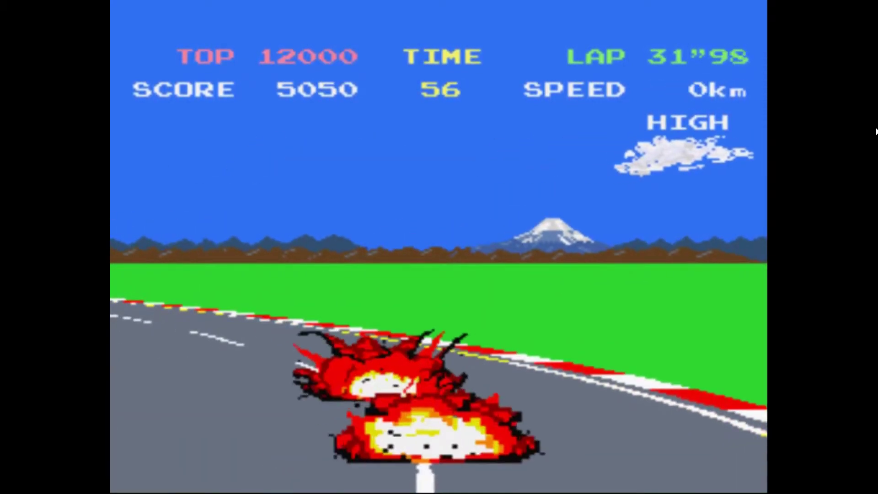
key("Left")
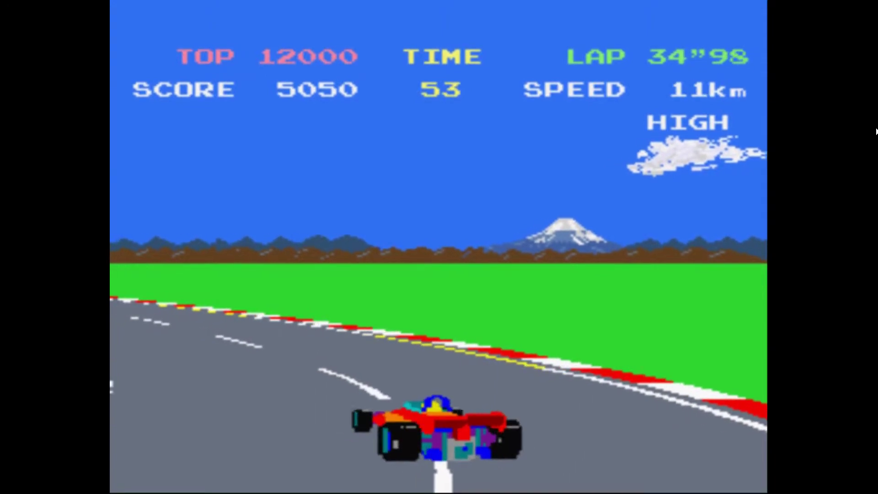
key("space")
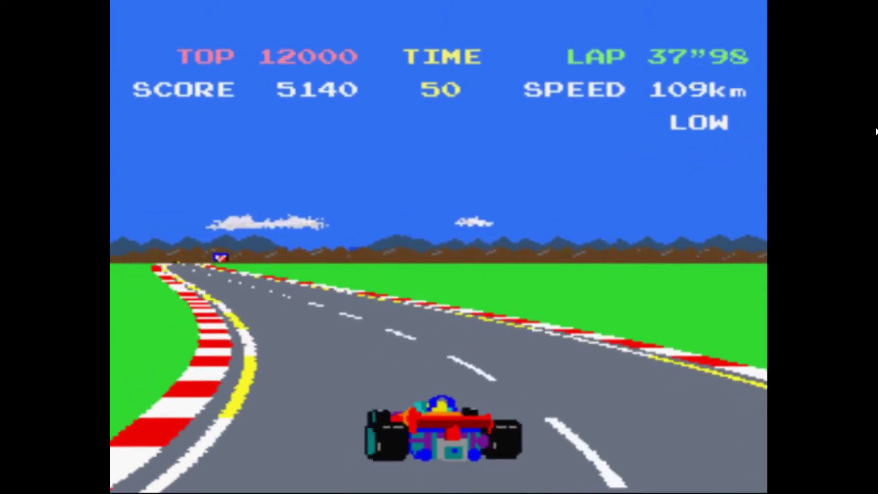
key("Right")
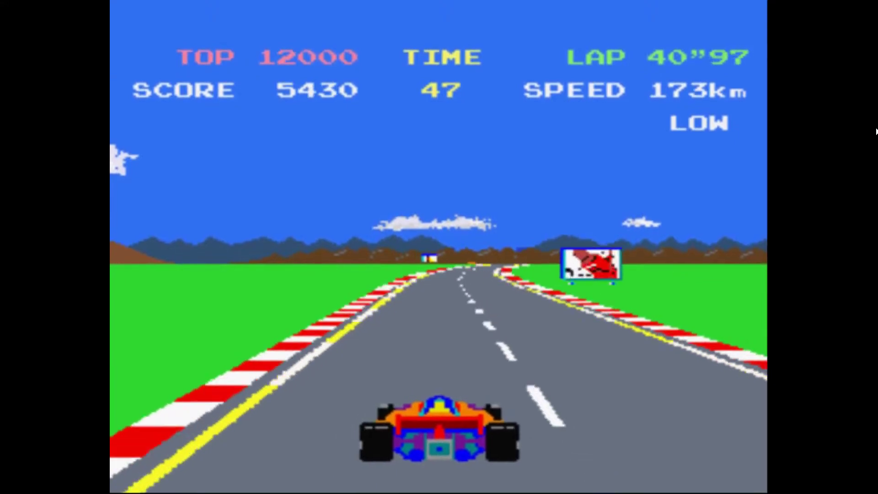
key("Right")
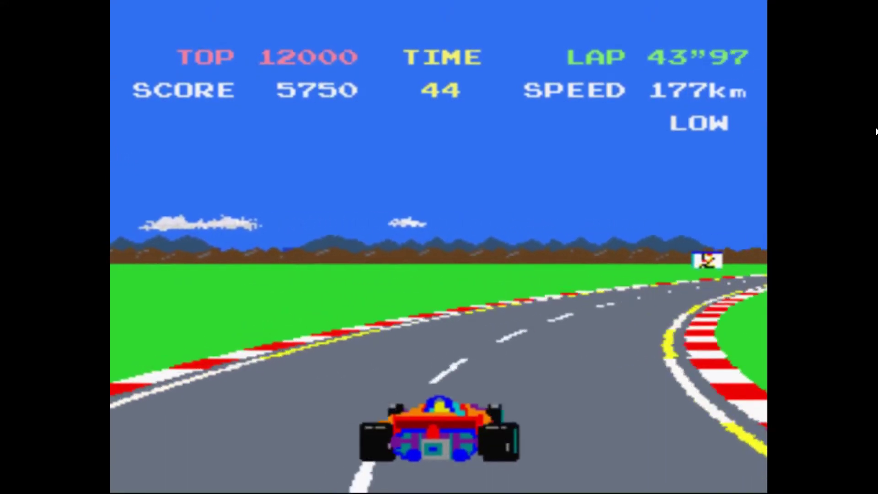
key("Right")
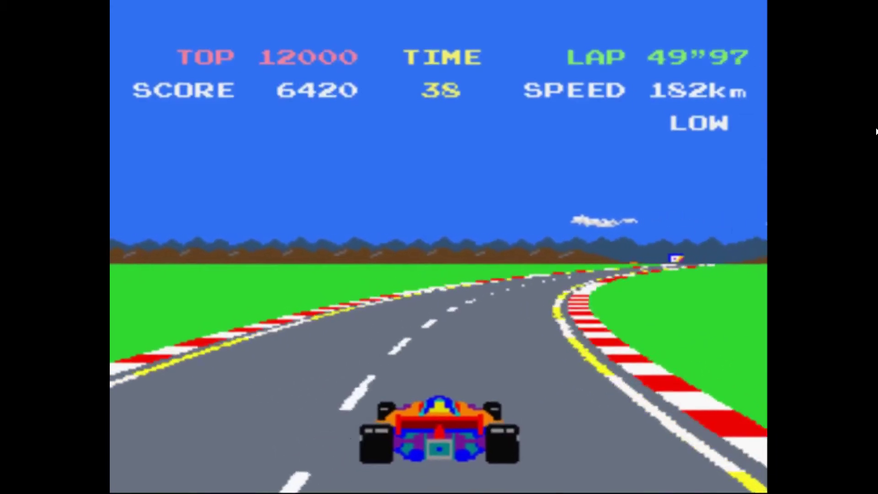
key("Right")
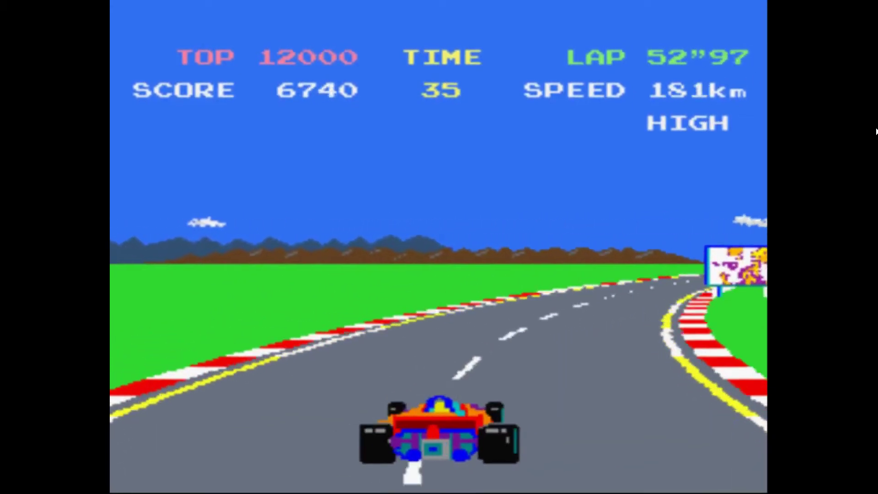
key("Right")
key("Right")
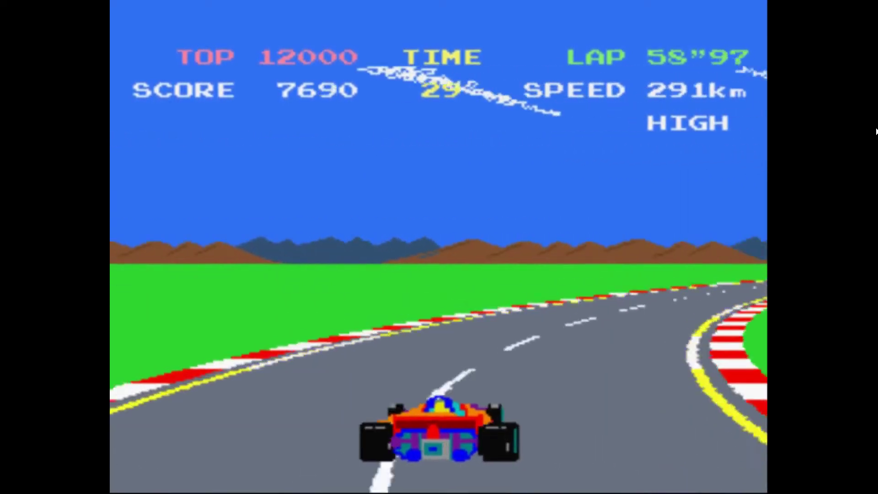
key("Right")
key("Right")
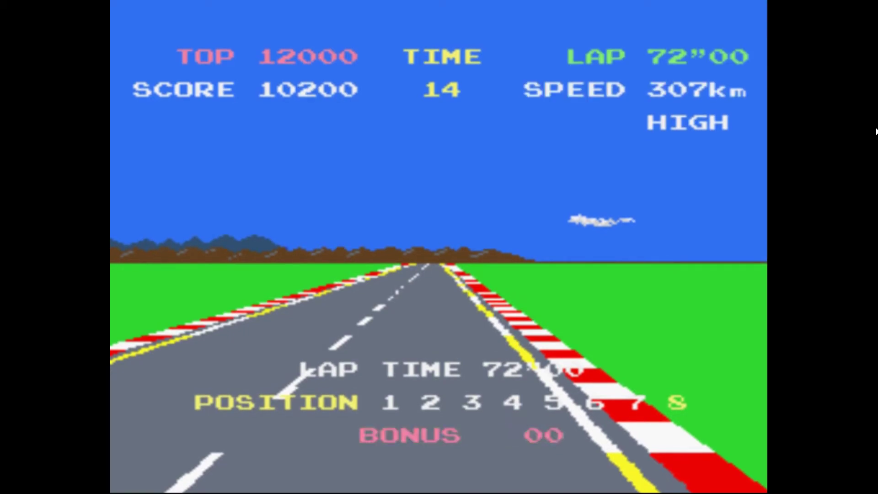
key("Return")
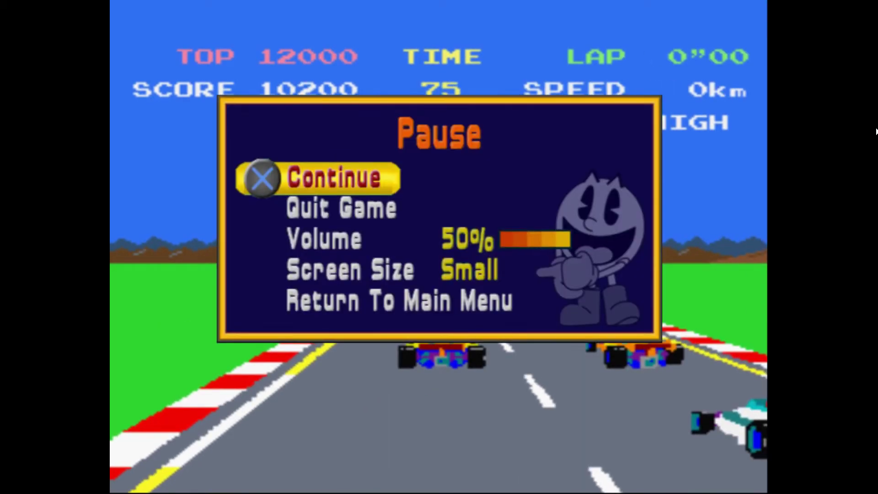